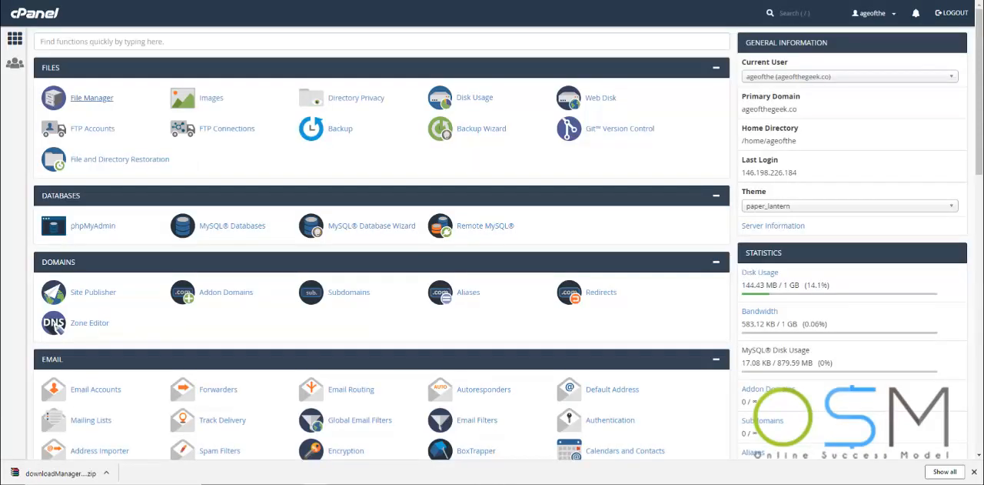
- Create a new folder named osmdownload inside public_html using File Manager
left_click(85, 105)
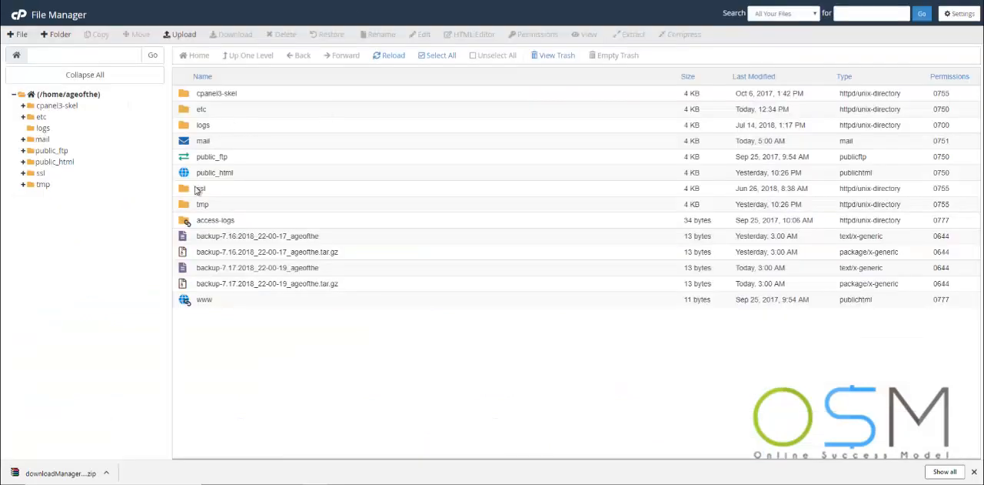
double_click(185, 174)
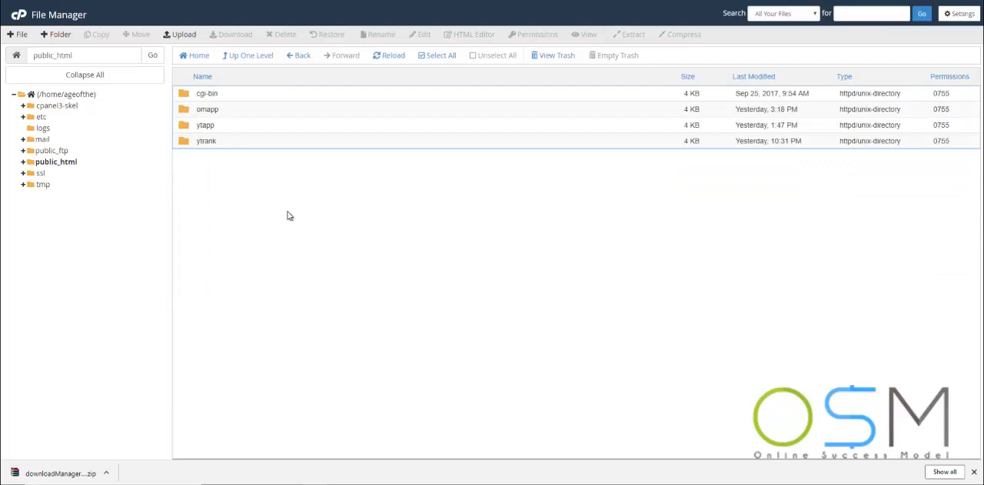
left_click(57, 36)
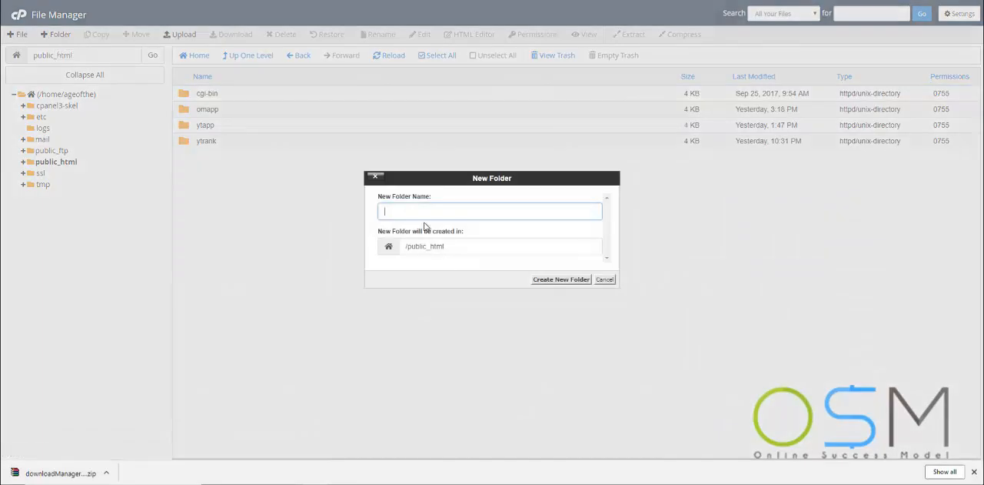
type("osmdownload")
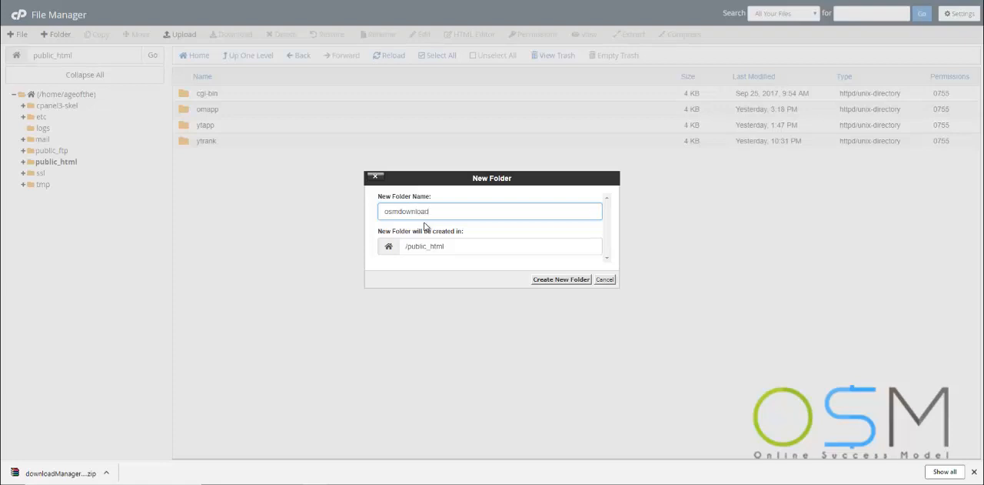
left_click(564, 280)
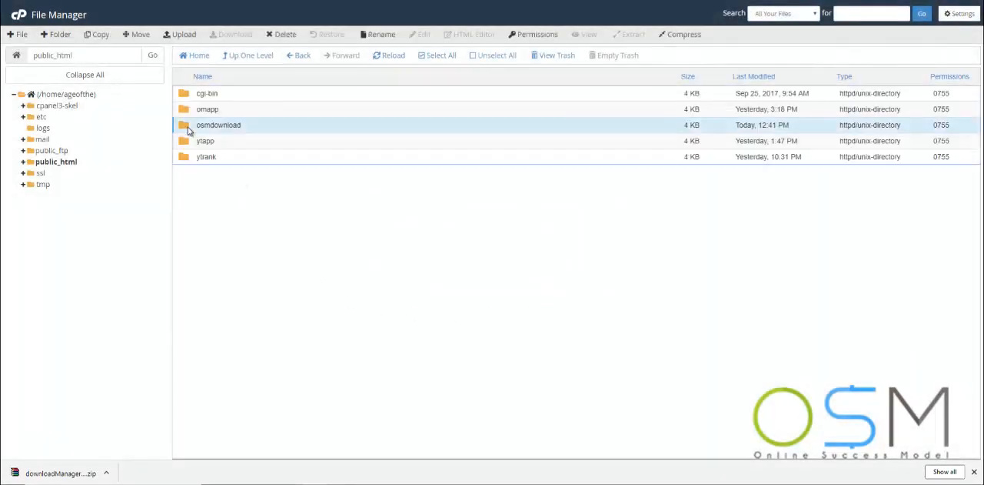
- Upload downloadManagerLite2.0.zip into the osmdownload folder and return to that folder's listing
double_click(184, 126)
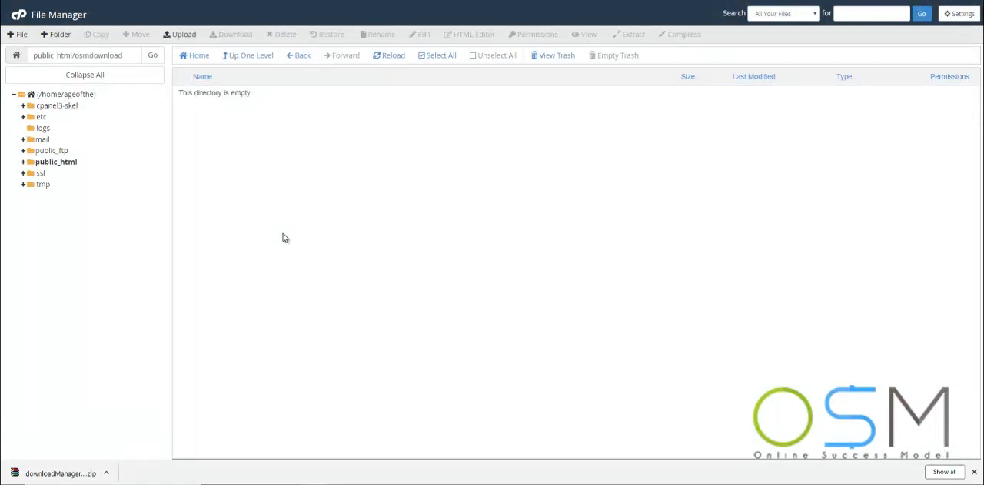
left_click(184, 36)
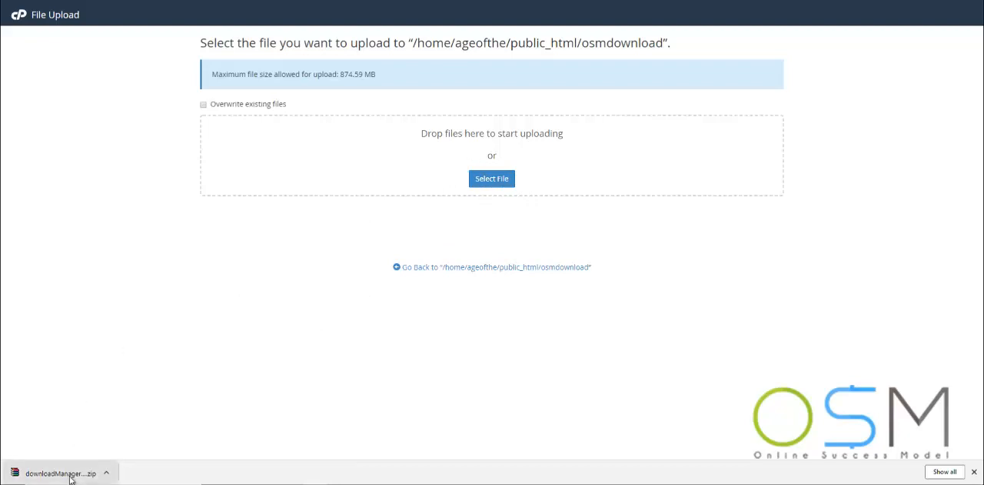
left_click_drag(69, 477, 511, 150)
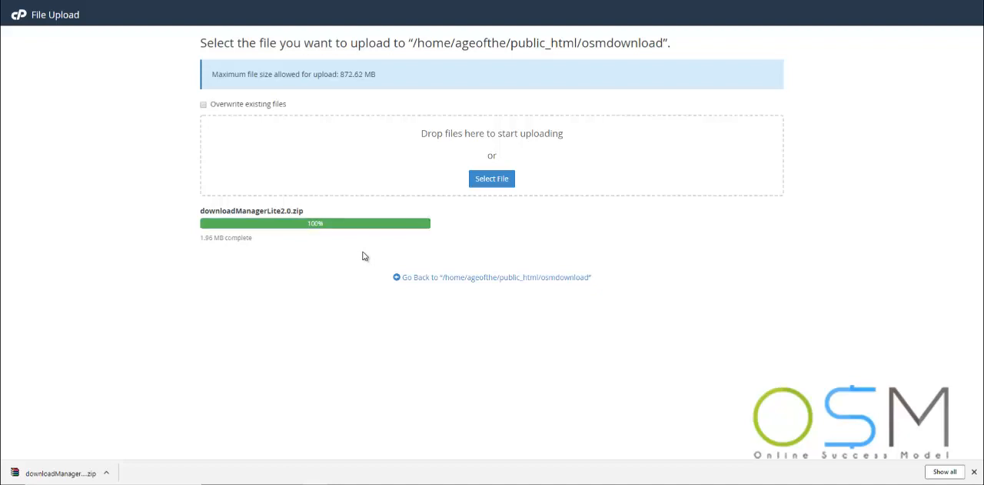
left_click(518, 283)
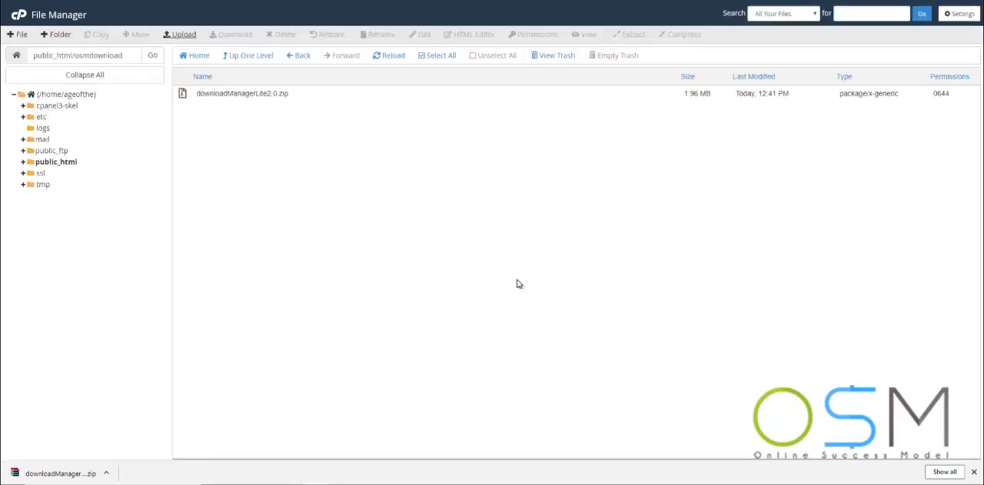
- Extract downloadManagerLite2.0.zip into /public_html/osmdownload and refresh the file listing
left_click(247, 94)
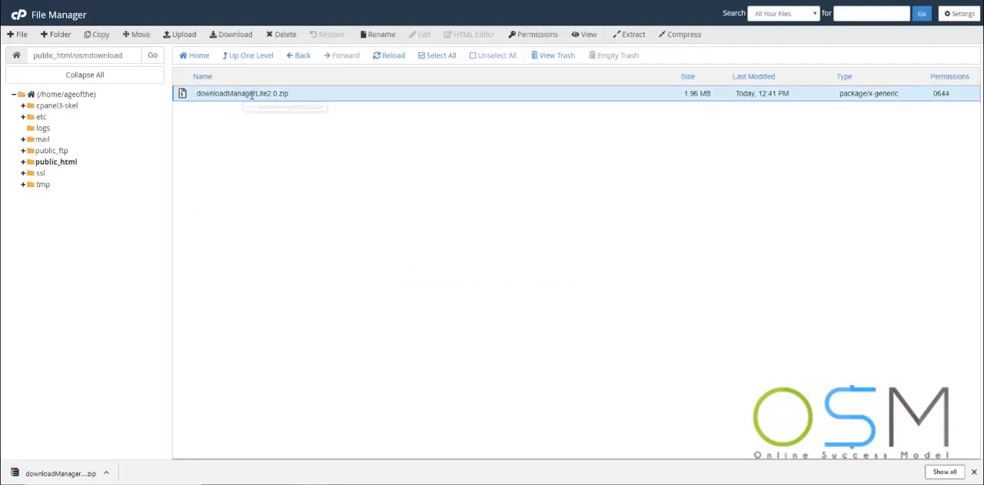
left_click(632, 38)
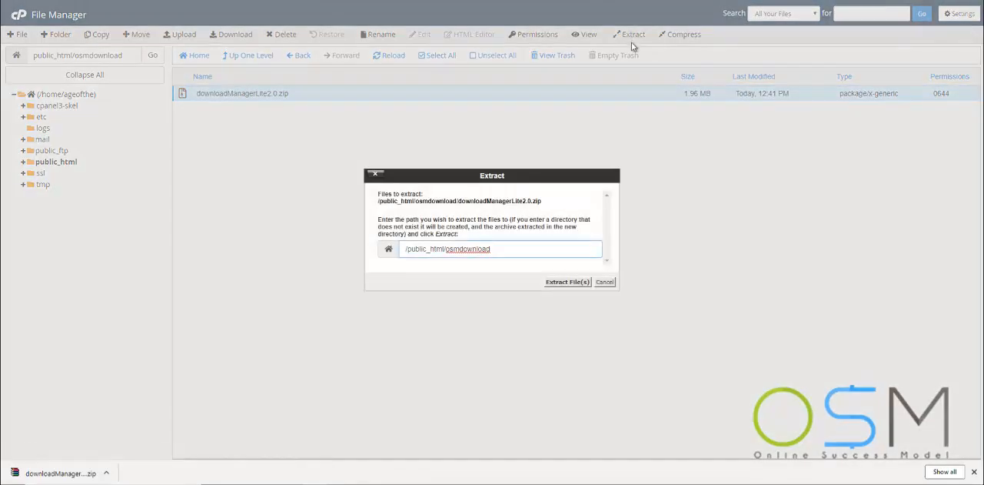
left_click(566, 286)
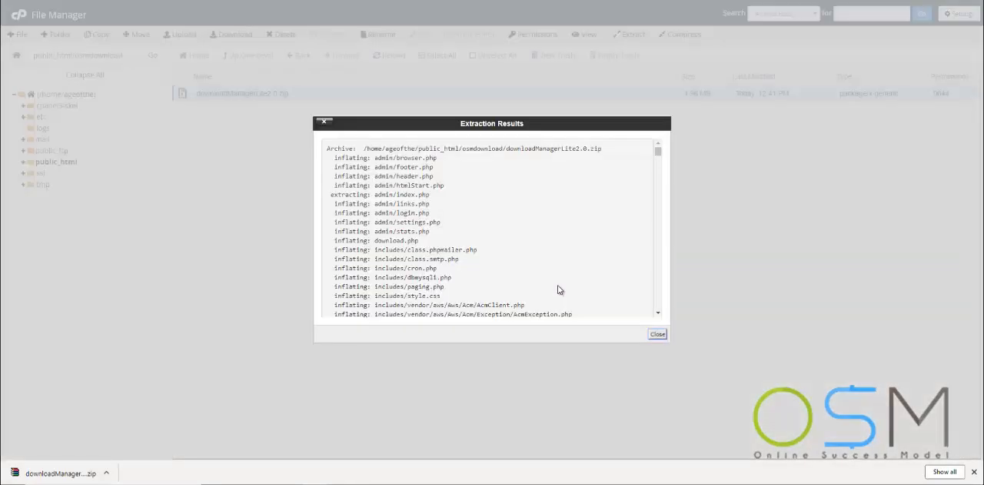
left_click(657, 334)
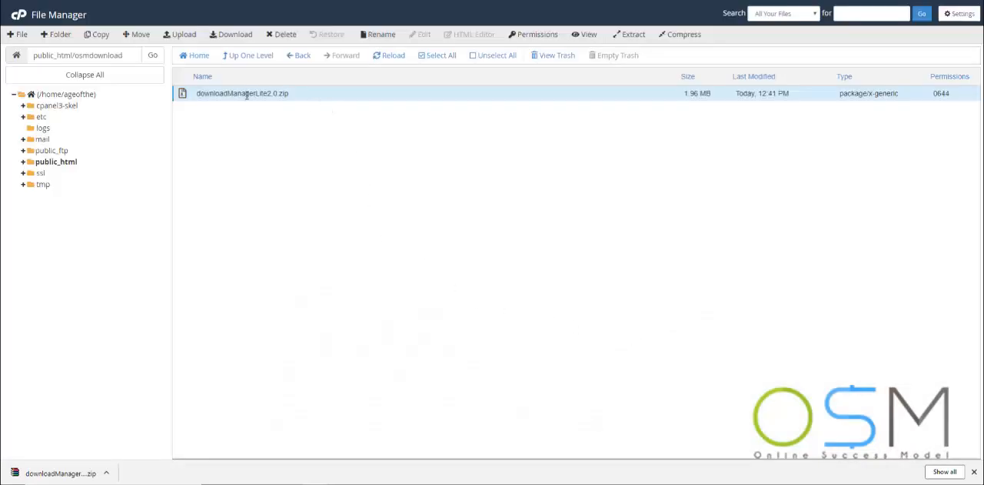
left_click(389, 57)
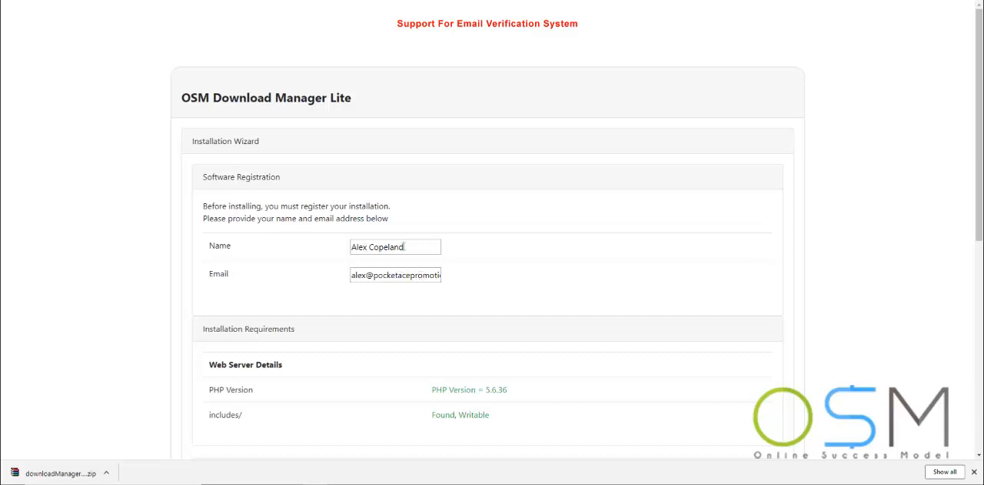
- Enter and confirm the admin login password in the OSM Download Manager Lite installation wizard, keeping the username admin
scroll(455, 281, "down", 2)
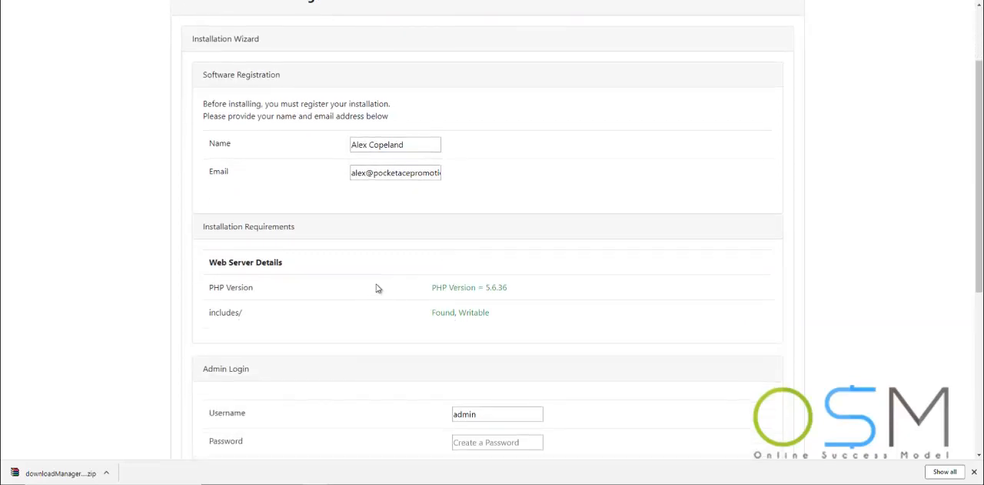
scroll(377, 287, "down", 1)
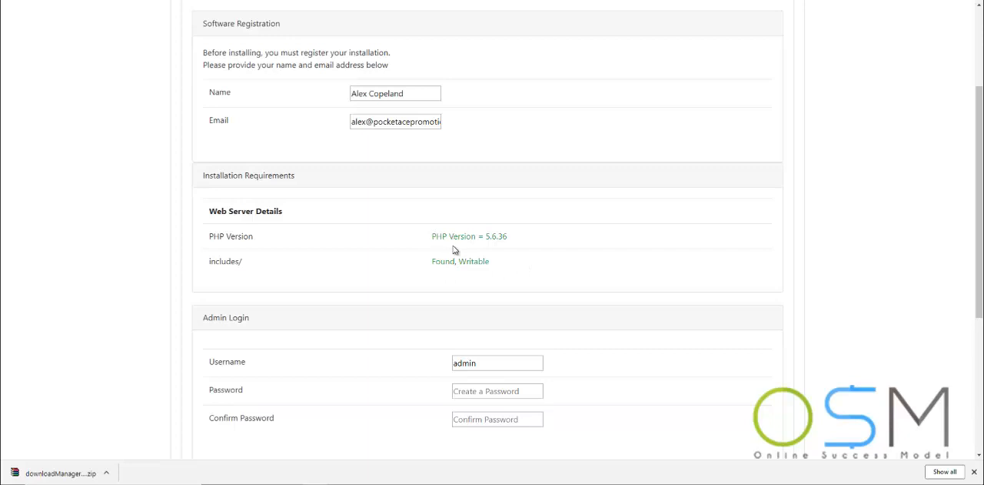
scroll(454, 250, "down", 2)
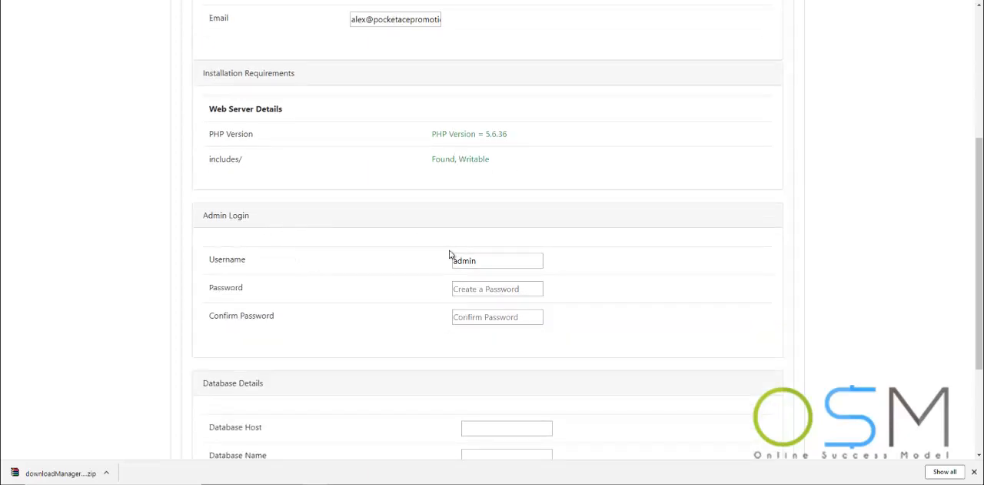
left_click(528, 292)
type("*******")
key("Tab")
type("*")
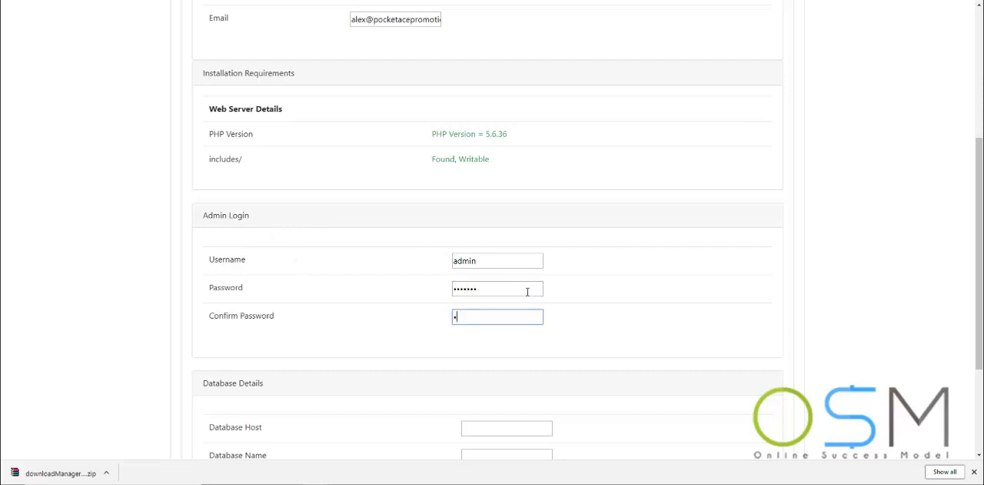
type("******")
key("Tab")
scroll(643, 306, "down", 2)
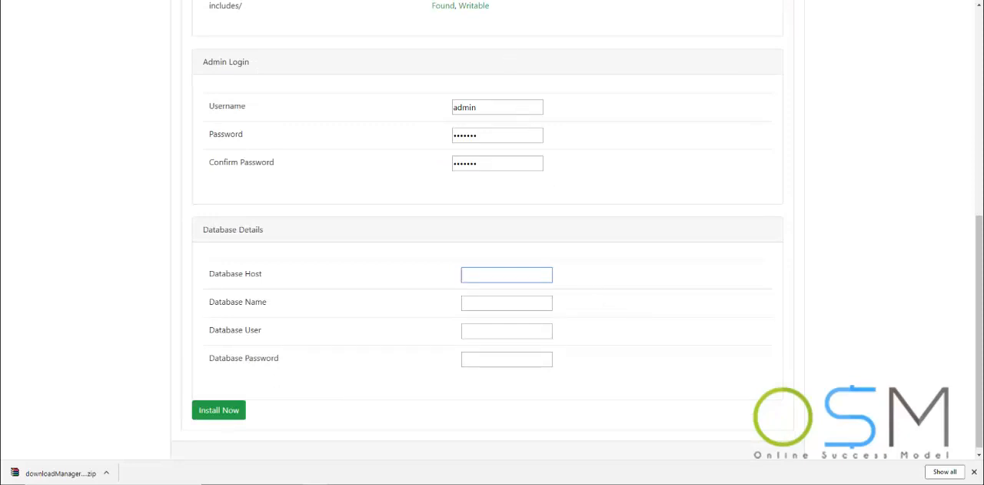
- Switch to cPanel and create a new database with the name suffix osmdm in the MySQL Database Wizard
left_click(208, 2)
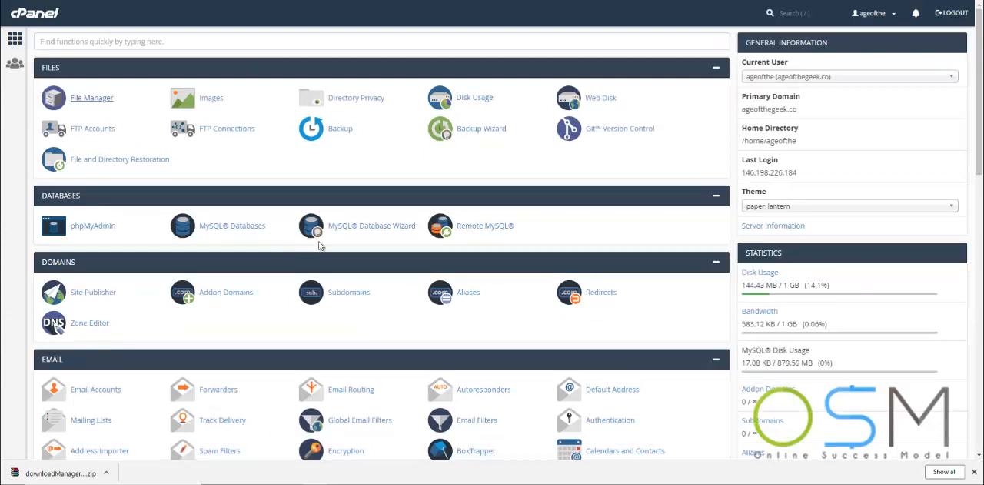
left_click(385, 231)
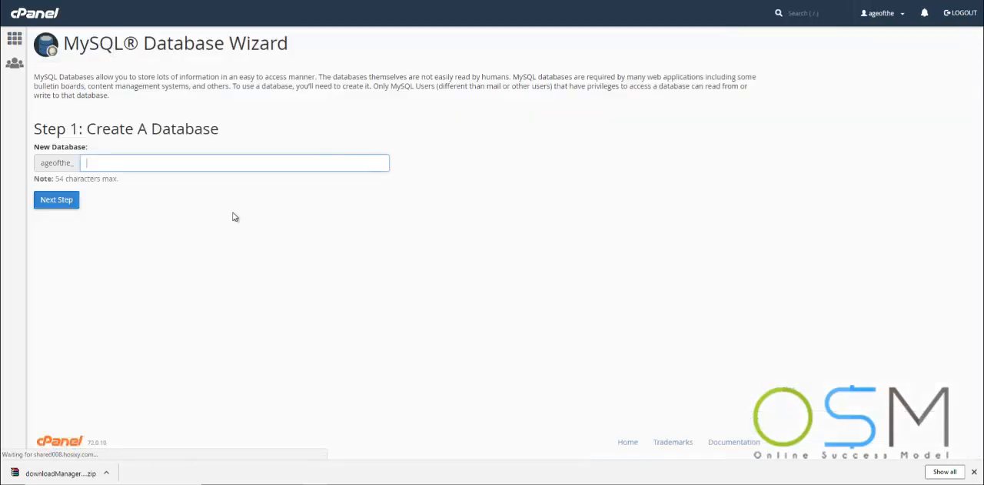
left_click(123, 165)
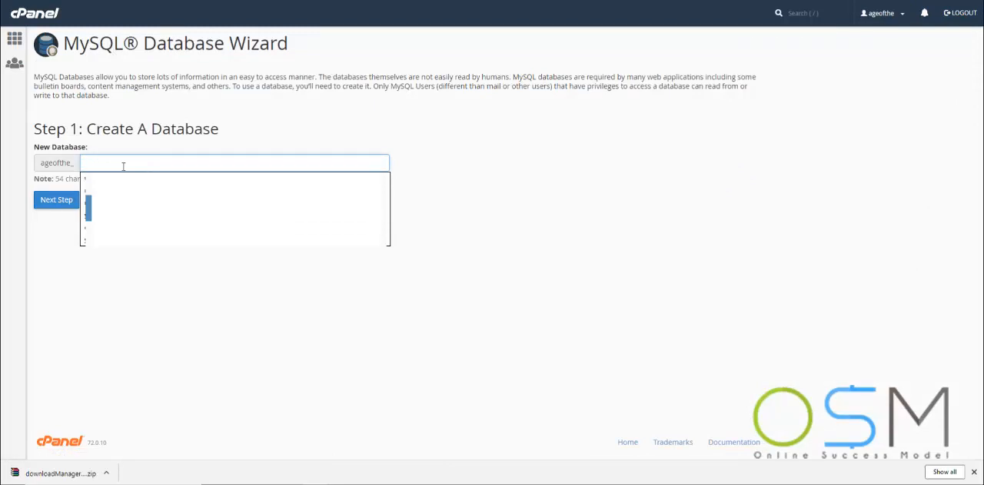
type("osmdm")
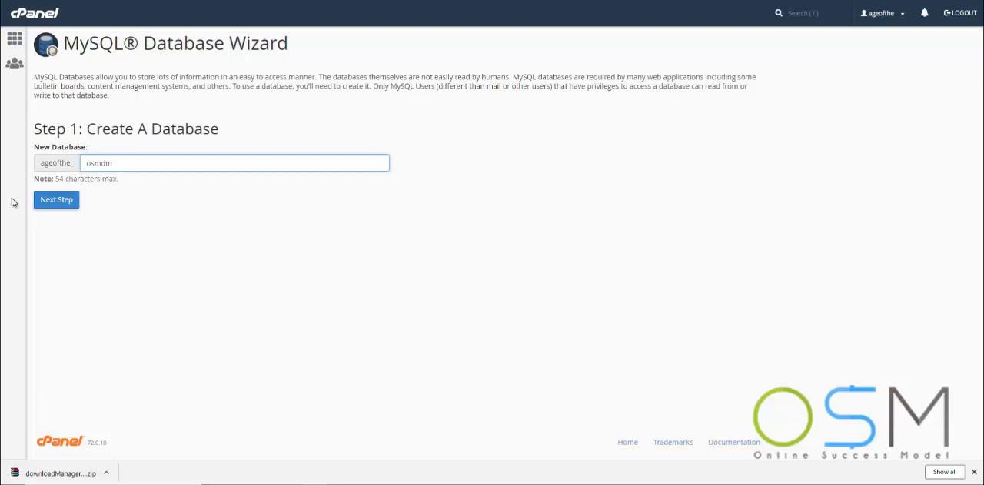
left_click(46, 201)
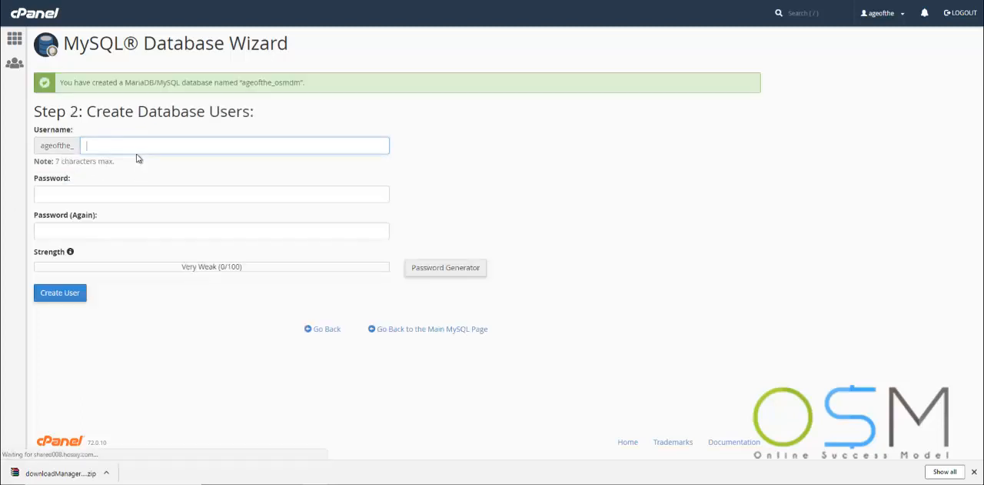
- Create a database user with the name suffix osmdm, entering and confirming the database user's password
left_click(132, 144)
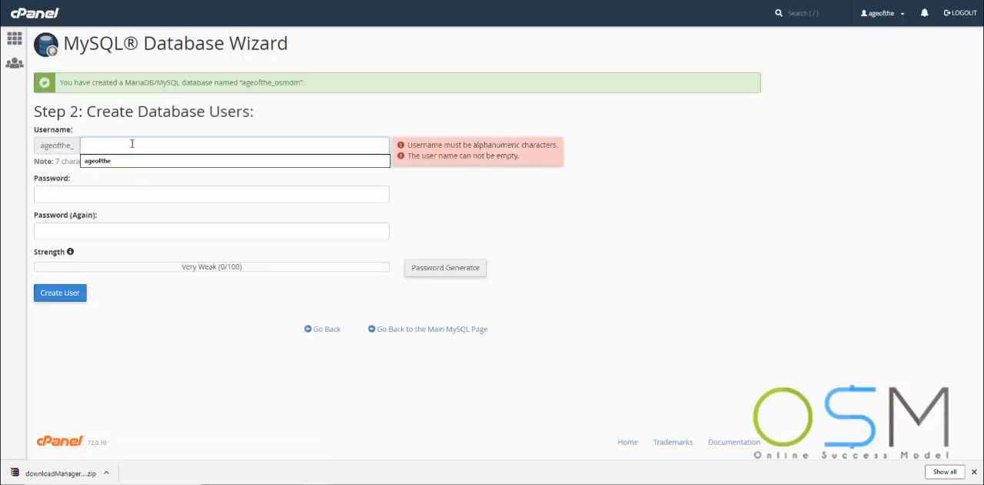
type("osmdm")
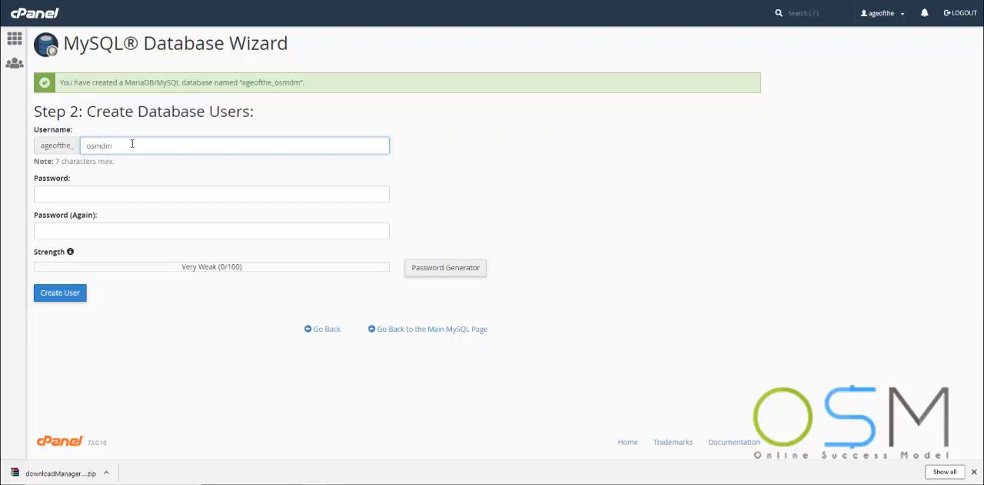
left_click(120, 194)
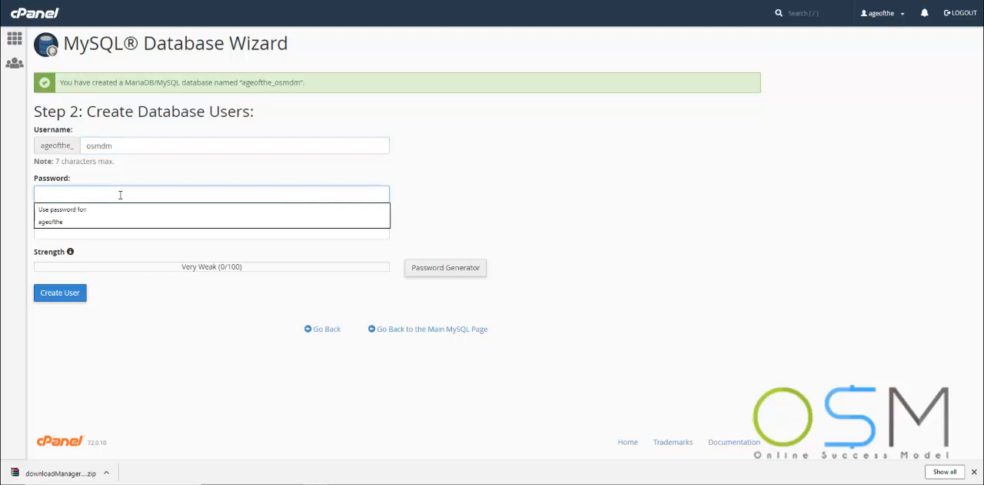
type("•••••••••••")
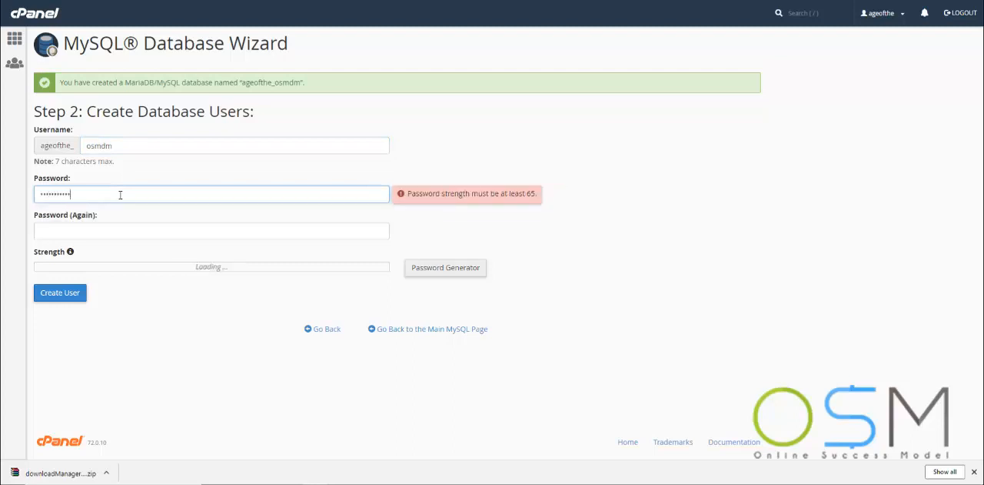
key("Tab")
type("•••••••")
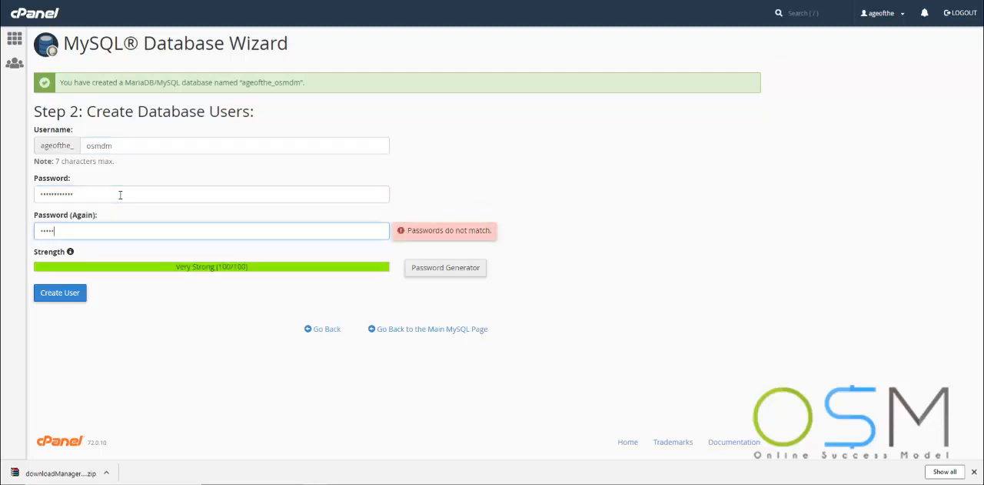
type("••••")
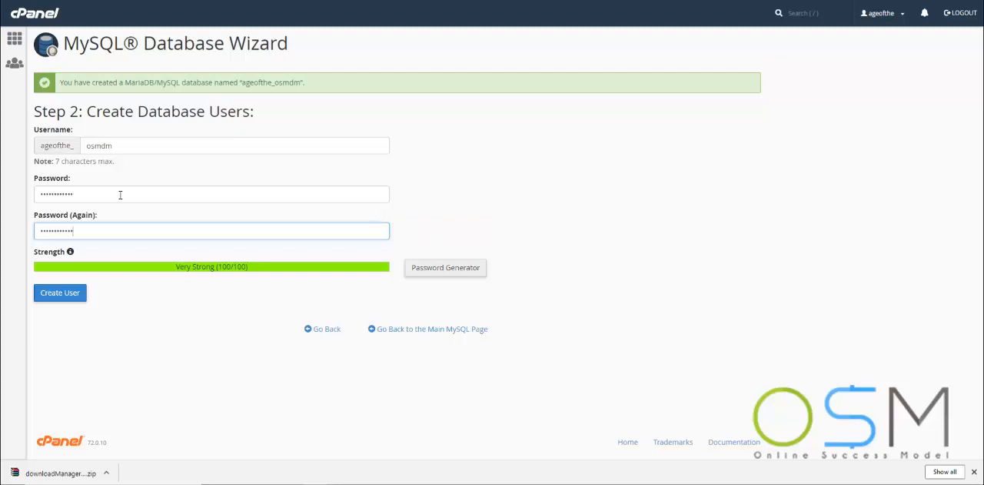
left_click(60, 292)
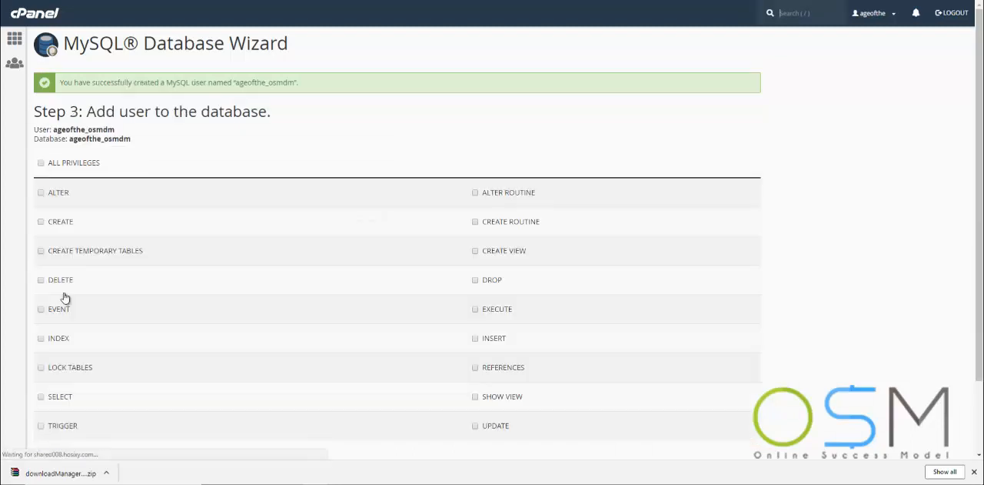
- Grant the new user all privileges on the osmdm database and complete the wizard
left_click(41, 164)
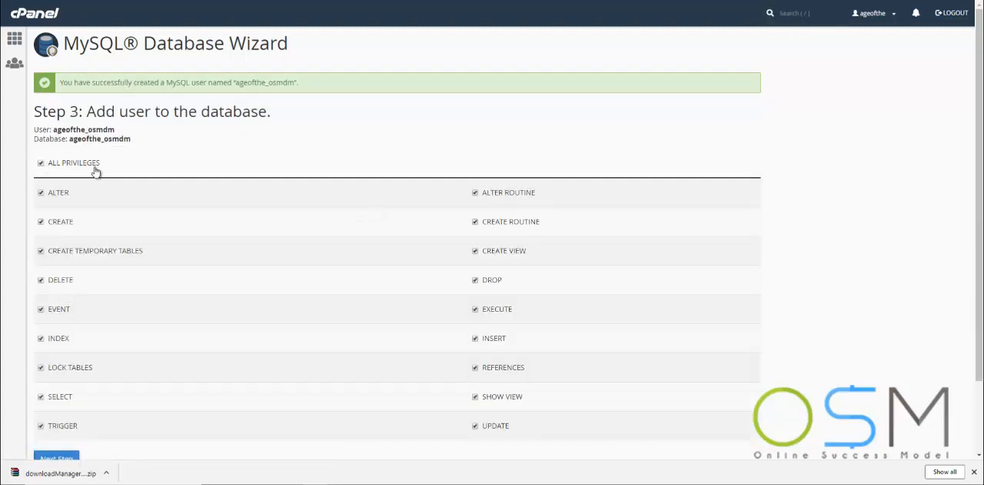
scroll(110, 175, "down", 2)
left_click(62, 372)
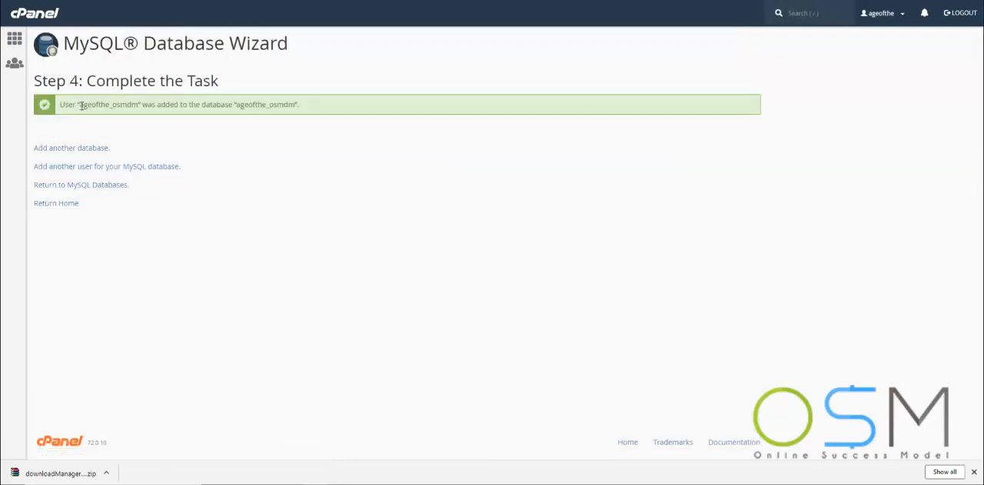
- Copy the full database user name from cPanel, switch to the installation wizard and set the database host to localhost
left_click_drag(80, 104, 140, 105)
key("ctrl+c")
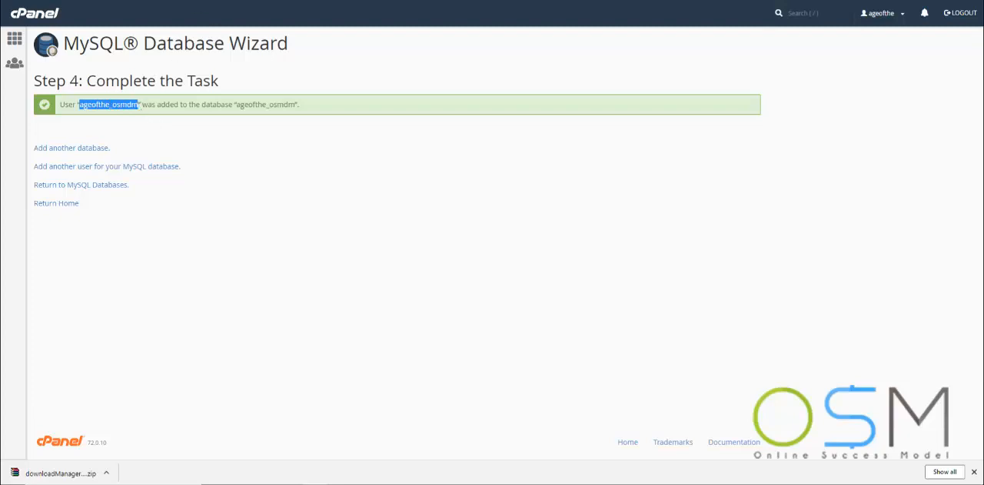
key("ctrl+Tab")
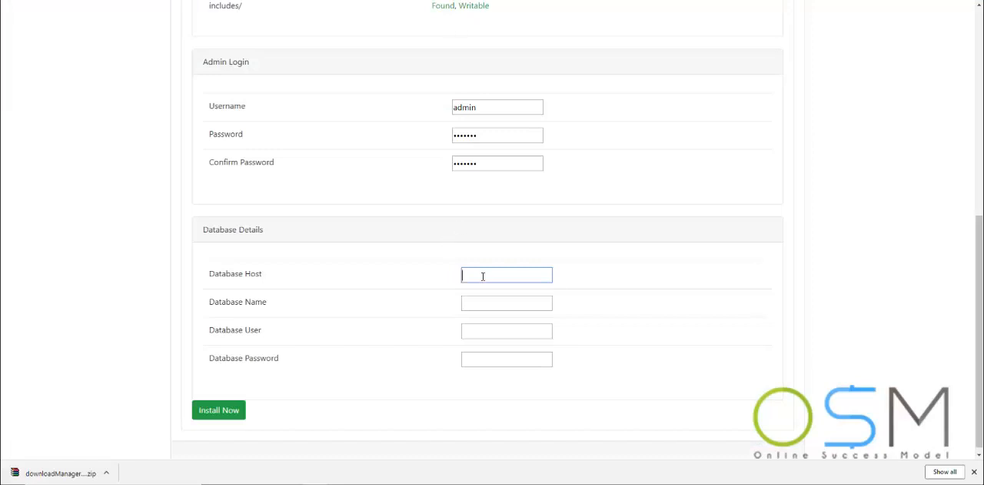
left_click(483, 276)
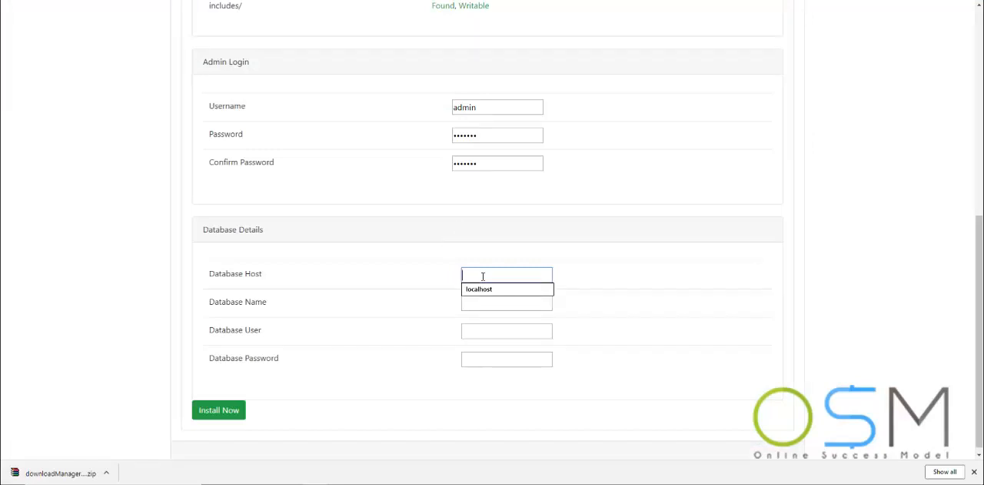
type("localhost")
key("Tab")
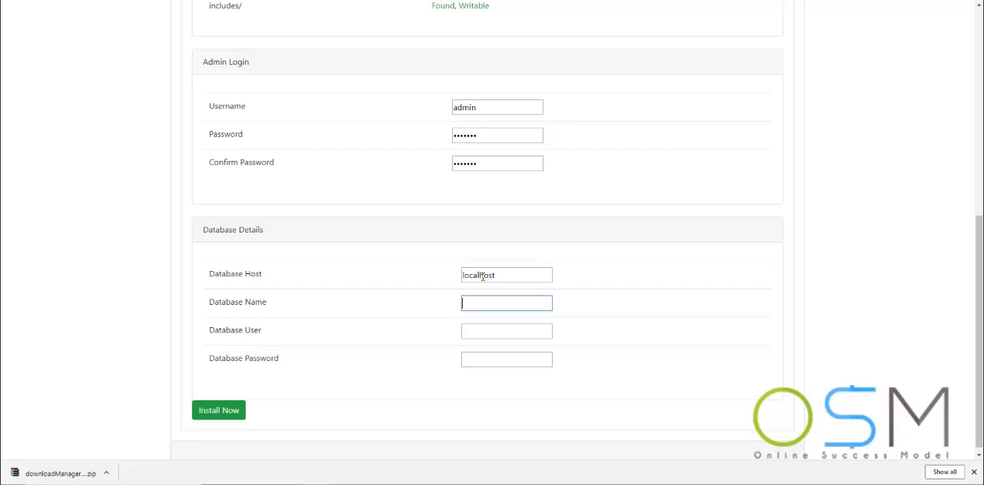
- Set both database name and database user to ageofthe_osmdm, enter the database password and start the installation
key("ctrl+v")
key("Tab")
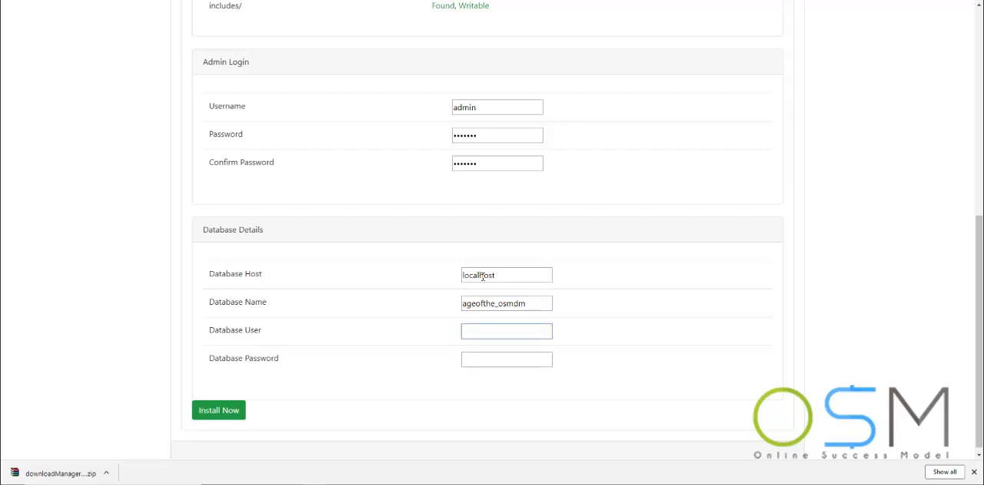
key("ctrl+v")
key("Tab")
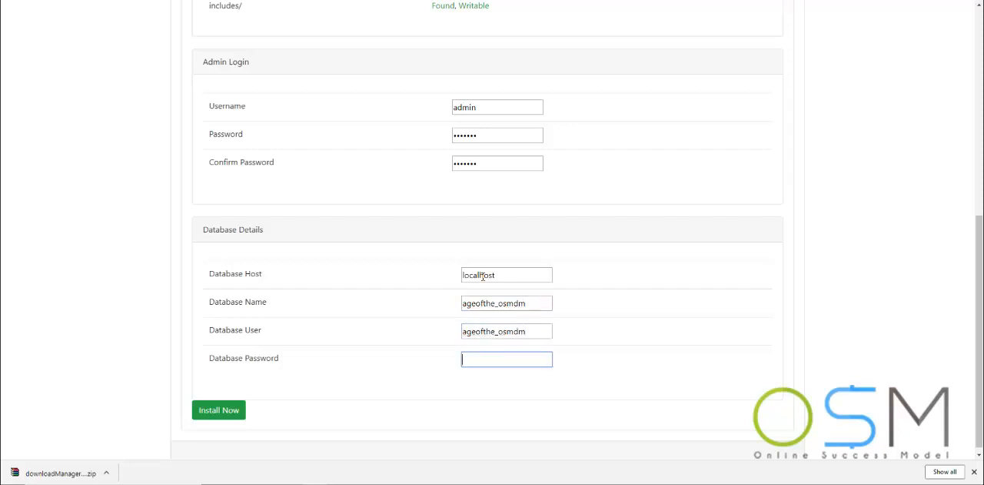
type("•••••••")
left_click(221, 411)
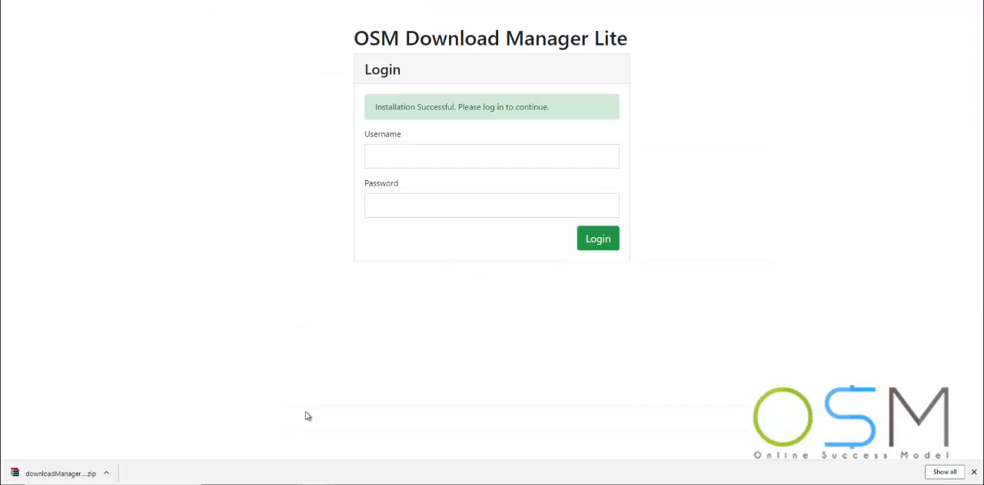
- Log in to OSM Download Manager Lite with the username admin and the admin login password
left_click(406, 155)
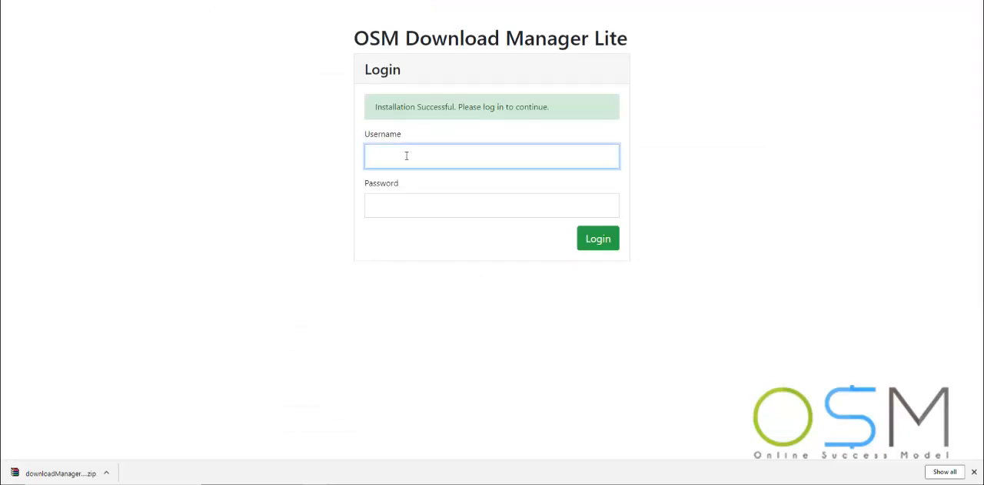
type("admin")
key("Tab")
type("admin12")
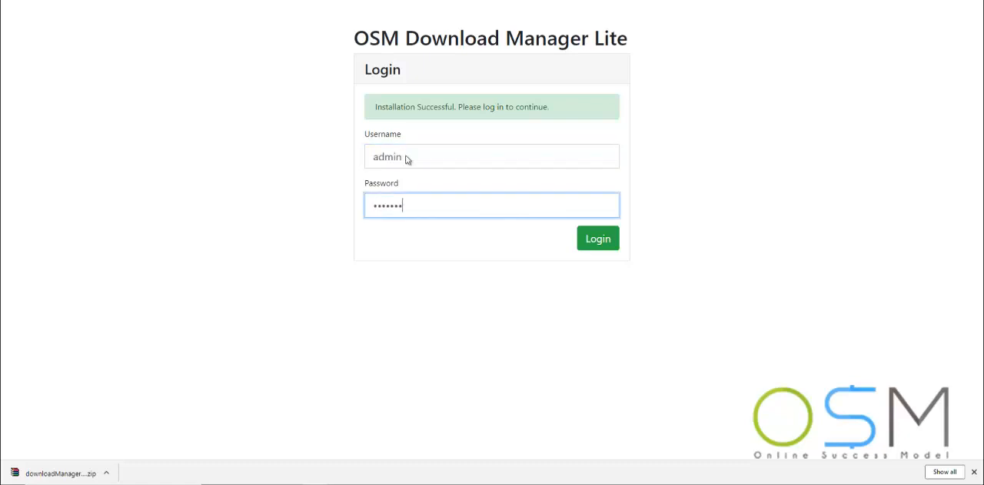
key("Return")
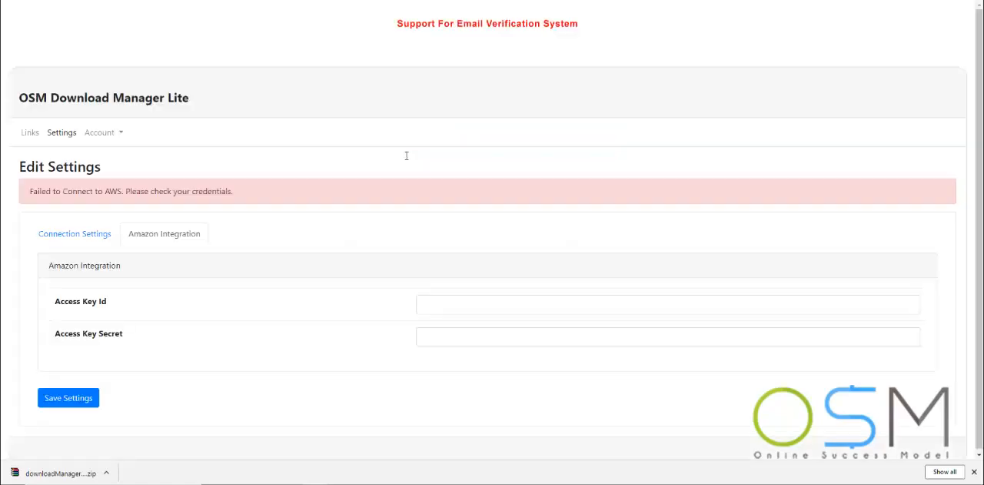